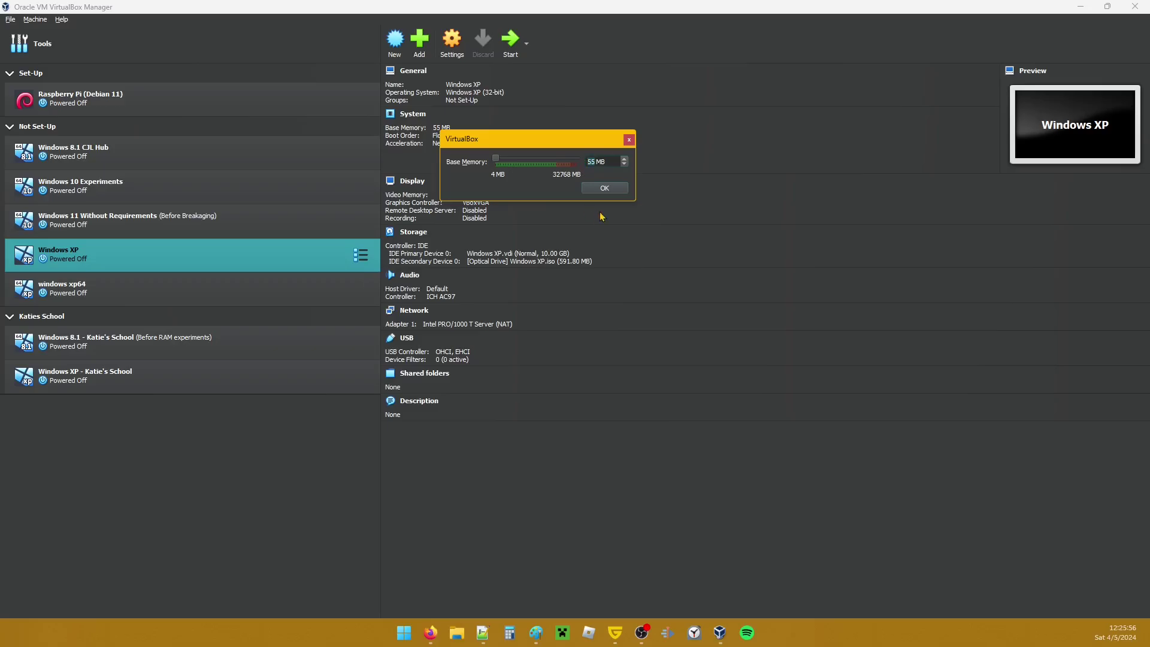
Step: Close the base memory editor, start the Windows XP virtual machine and begin the Windows installation
{"action": "left_click", "coordinate": [630, 141]}
{"action": "left_click", "coordinate": [510, 43]}
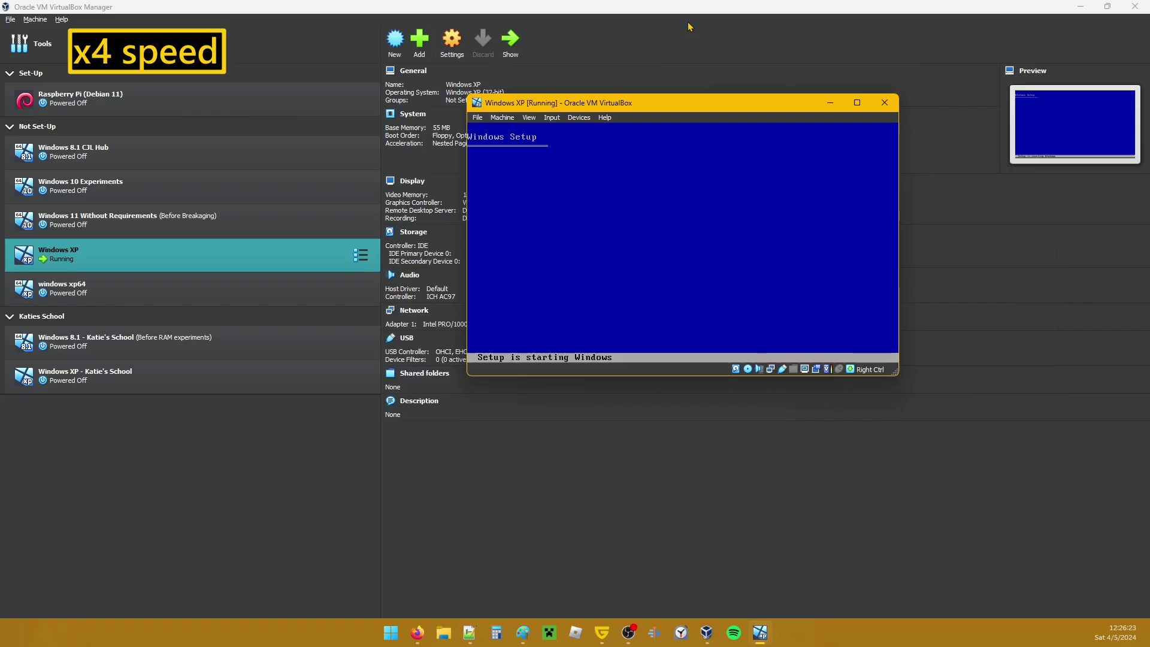
{"action": "key", "text": "Return"}
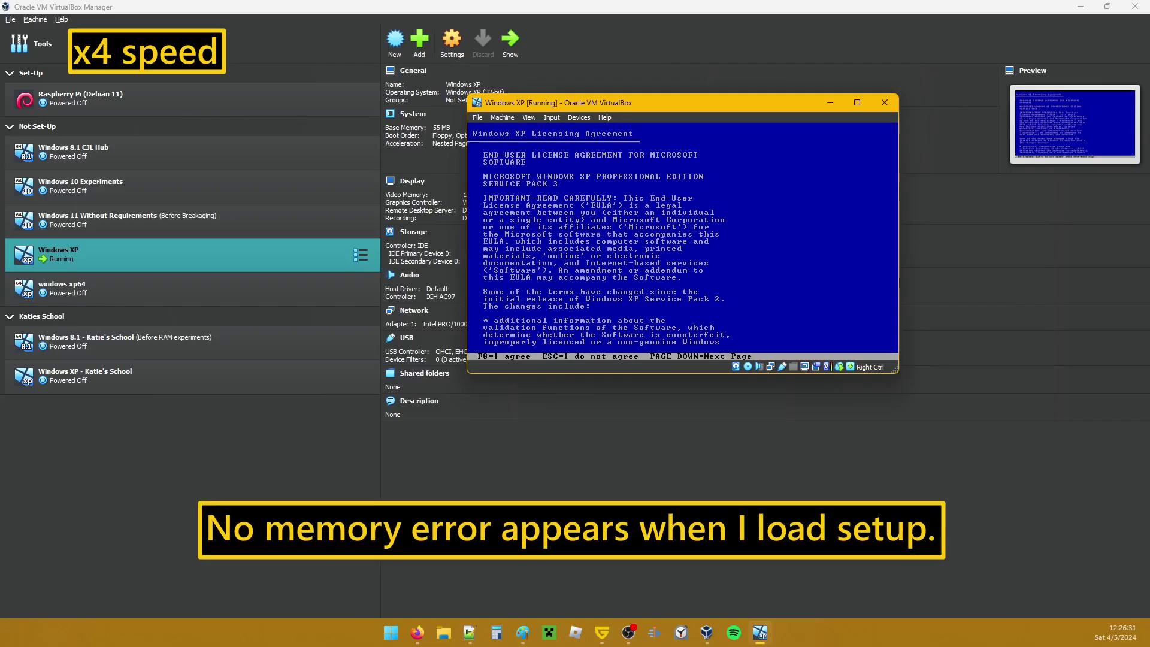
Step: Accept the Windows XP licence agreement and continue the installation with the preselected options
{"action": "key", "text": "F8"}
{"action": "key", "text": "Return"}
{"action": "key", "text": "Return"}
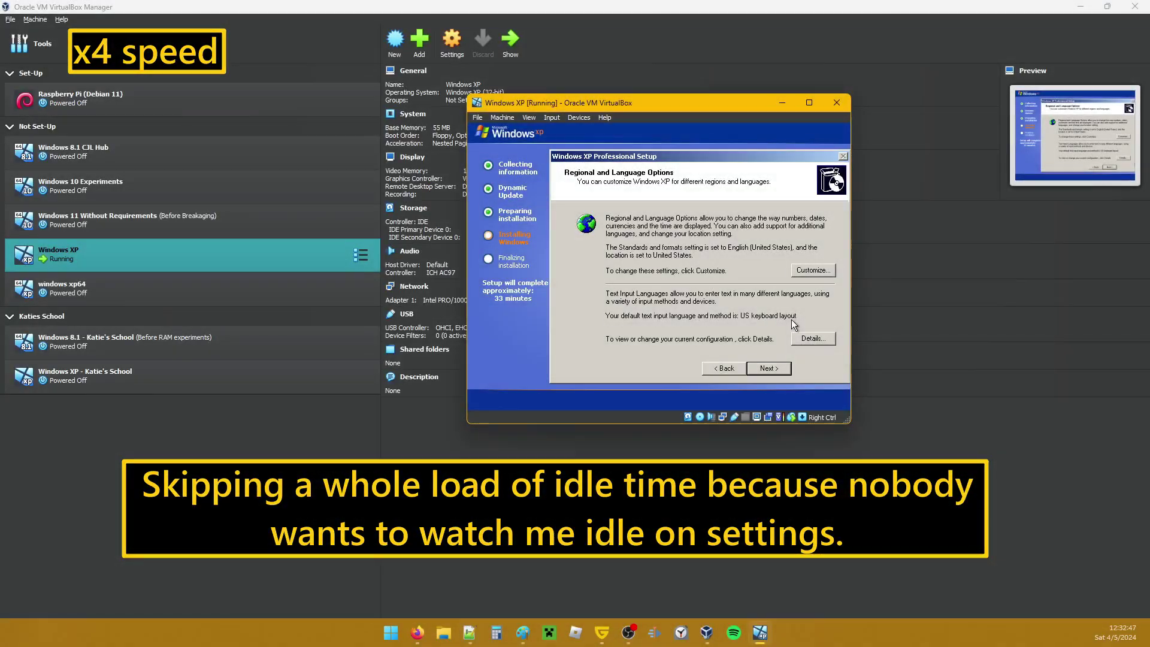
Step: Accept the default regional and language options and personalize the software with the user's name, leaving the organization empty
{"action": "left_click", "coordinate": [772, 368]}
{"action": "type", "text": "Chloekaban"}
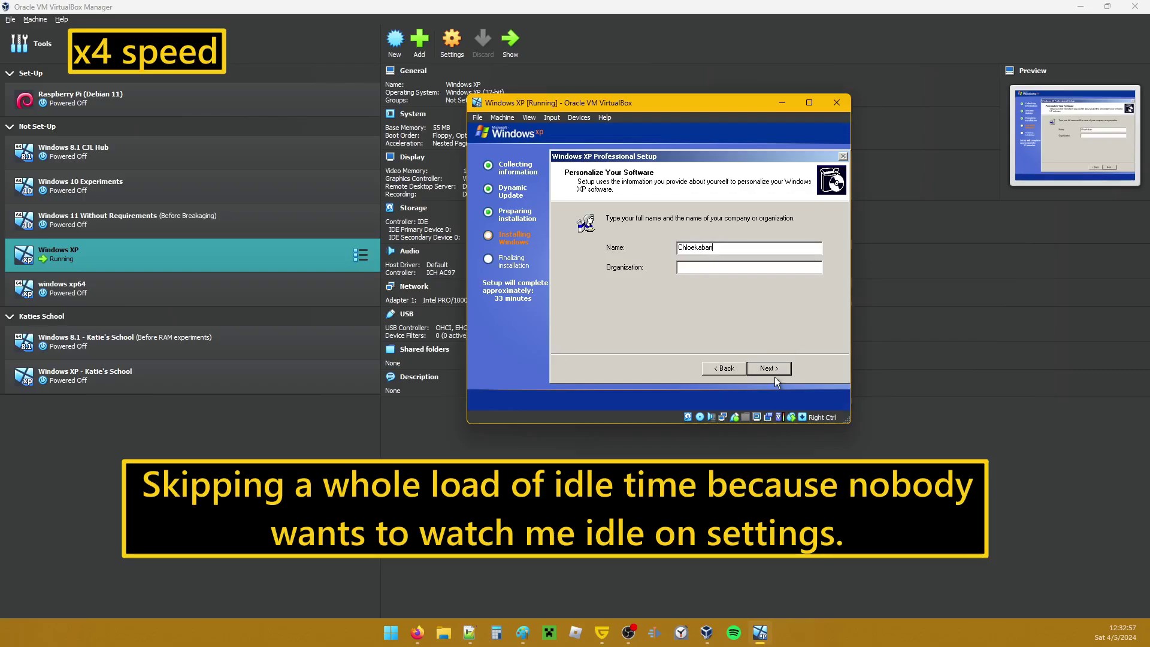
{"action": "left_click", "coordinate": [779, 371]}
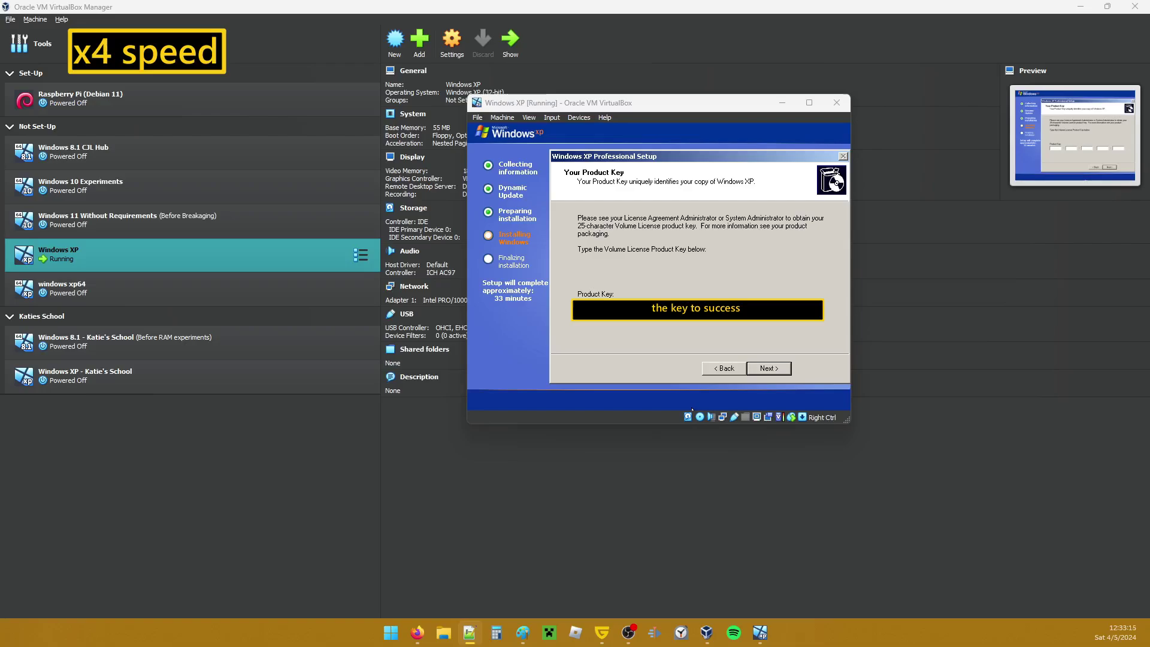
Step: Enter the volume licence product key and continue through setup to the date and time settings
{"action": "left_click", "coordinate": [585, 325]}
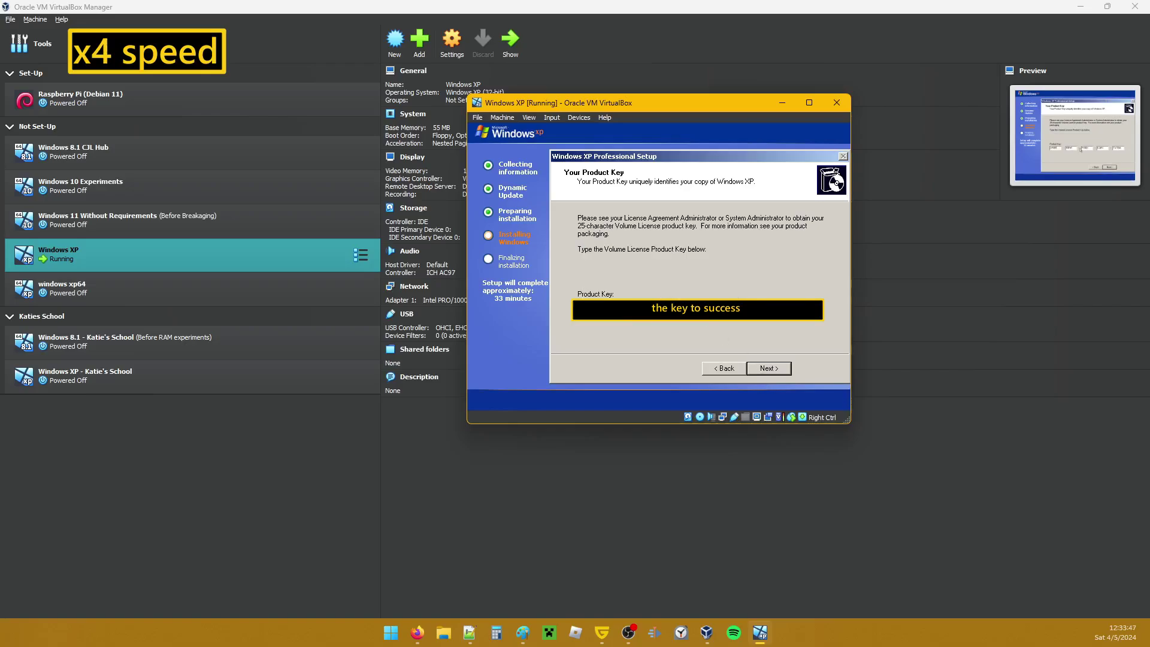
{"action": "left_click", "coordinate": [769, 368]}
{"action": "left_click", "coordinate": [769, 368]}
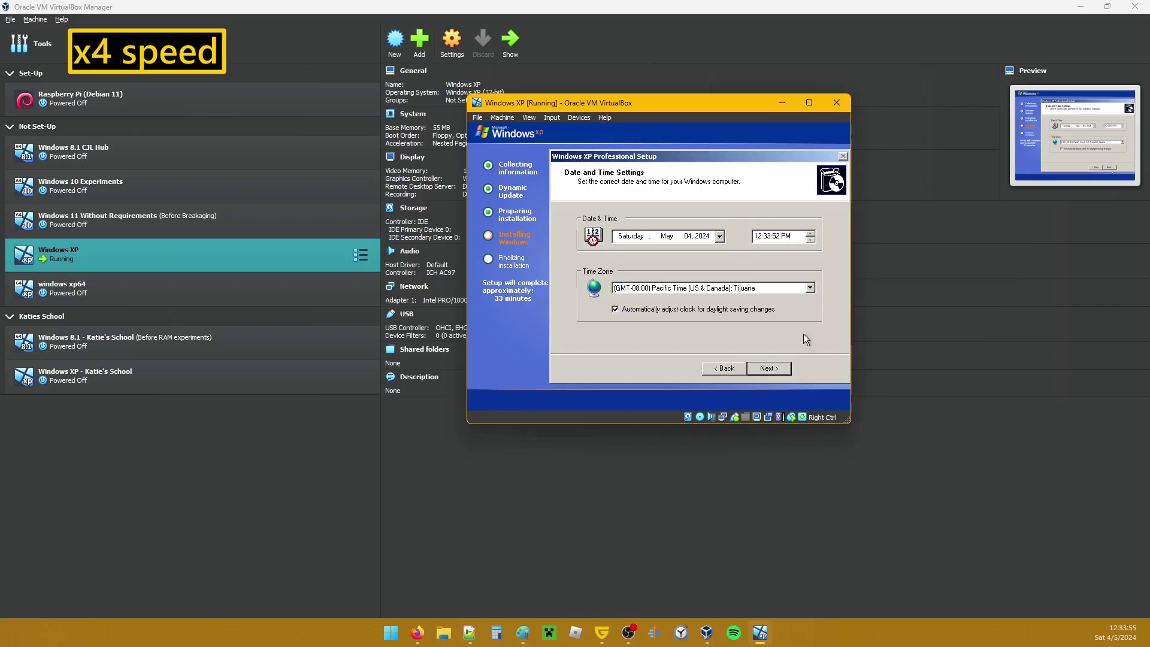
Step: Accept the default date, time and time zone, and continue past the network setup pages with their defaults
{"action": "left_click", "coordinate": [773, 368]}
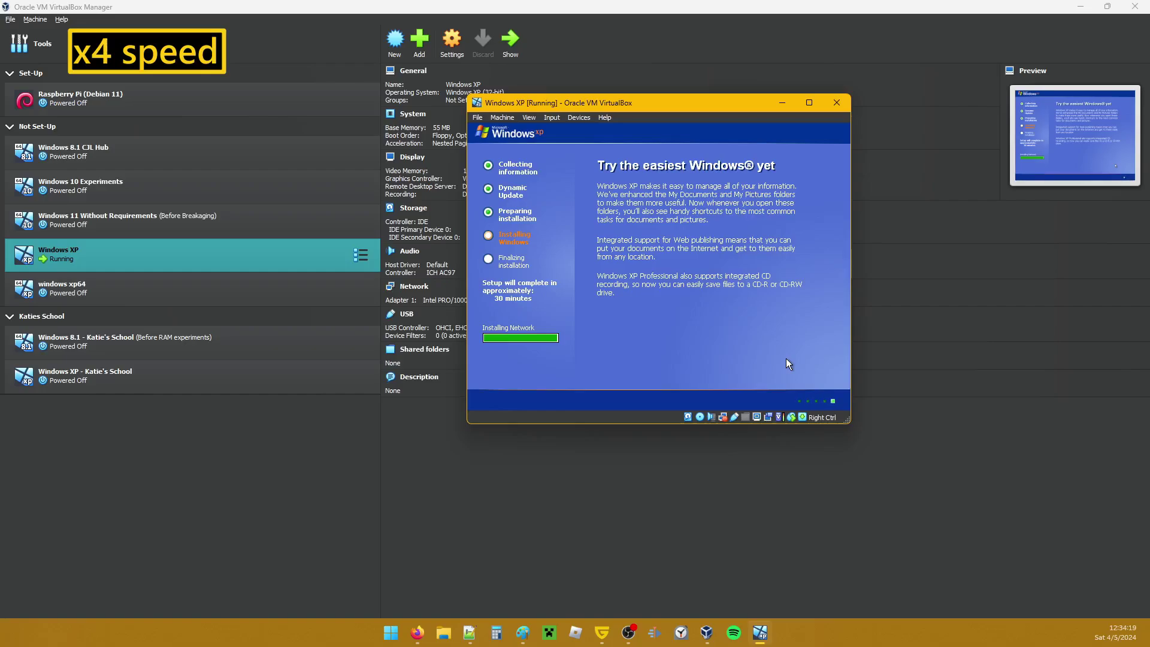
{"action": "left_click", "coordinate": [776, 367]}
{"action": "left_click", "coordinate": [779, 366]}
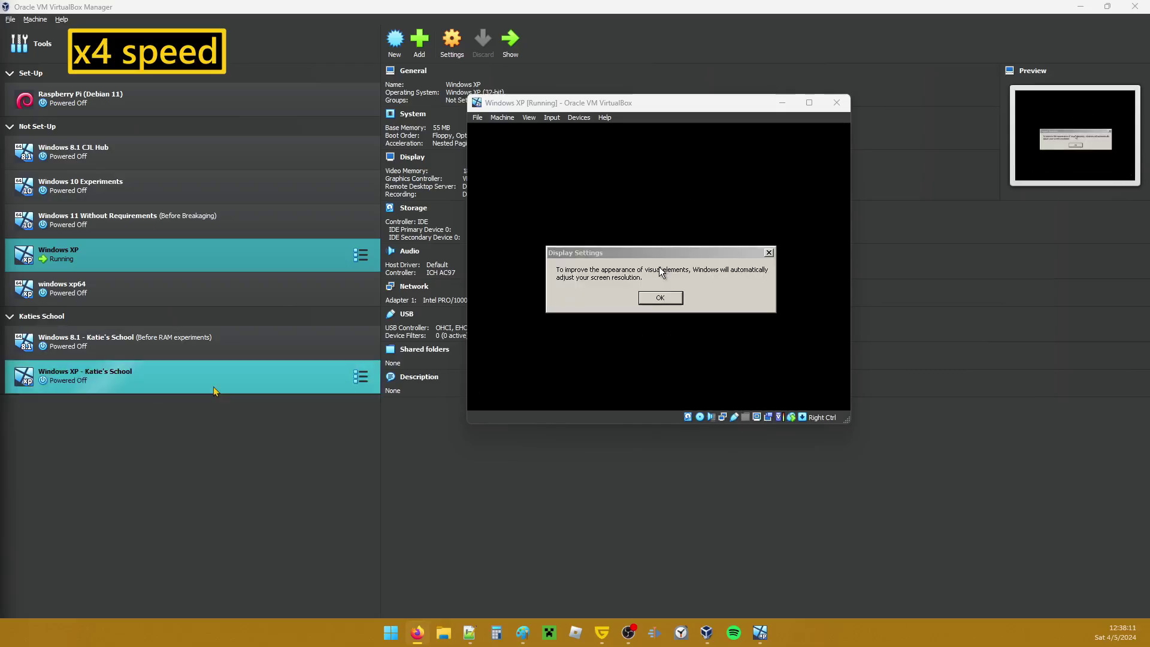
Step: Approve the automatic screen resolution adjustment for the new Windows XP installation
{"action": "left_click", "coordinate": [660, 298]}
{"action": "left_click", "coordinate": [620, 225]}
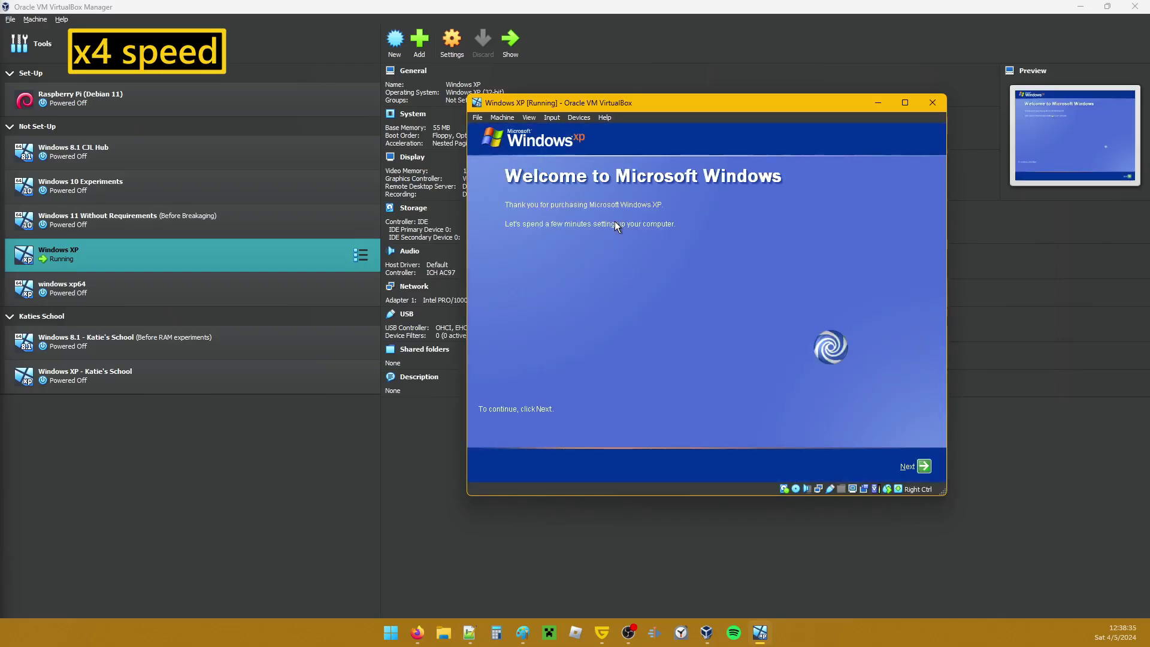
Step: Continue through the first-run welcome and Internet connectivity pages, and create a user account named "Katies School"
{"action": "left_click", "coordinate": [903, 466]}
{"action": "left_click", "coordinate": [900, 466]}
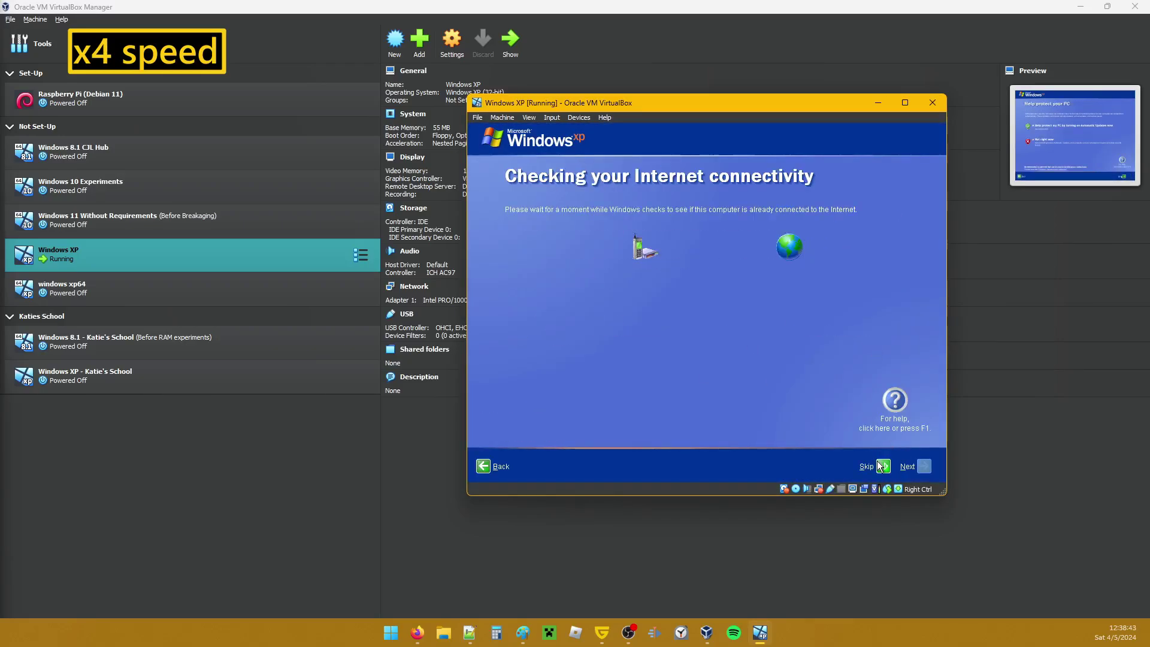
{"action": "left_click", "coordinate": [924, 466]}
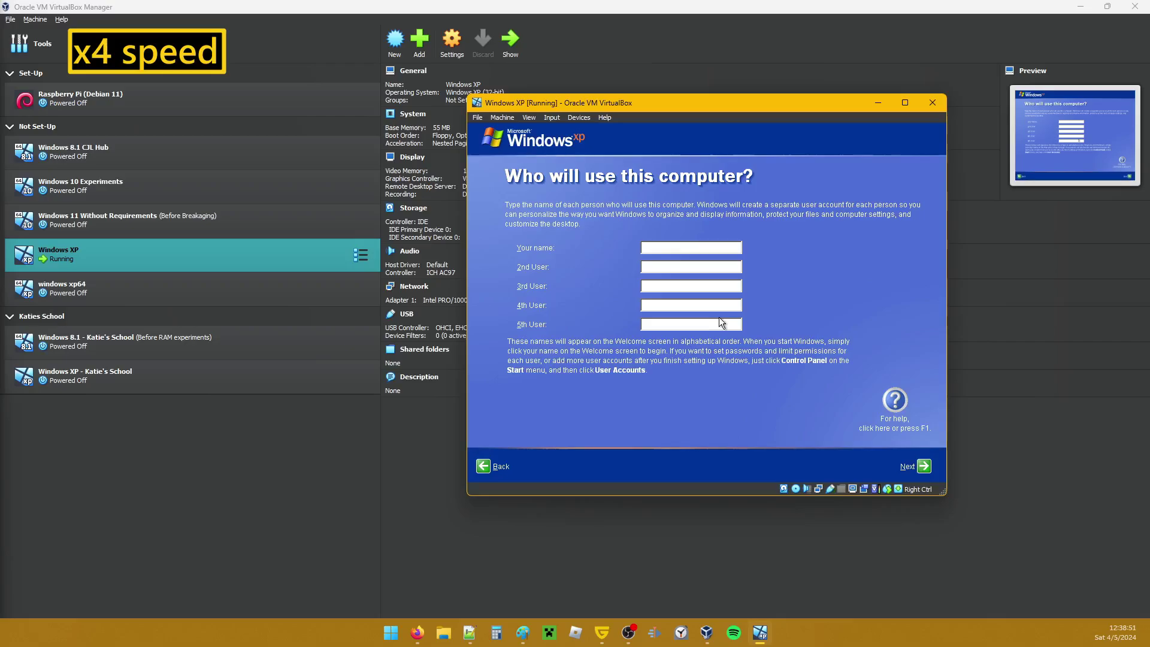
{"action": "type", "text": "Katies School"}
{"action": "left_click", "coordinate": [927, 465]}
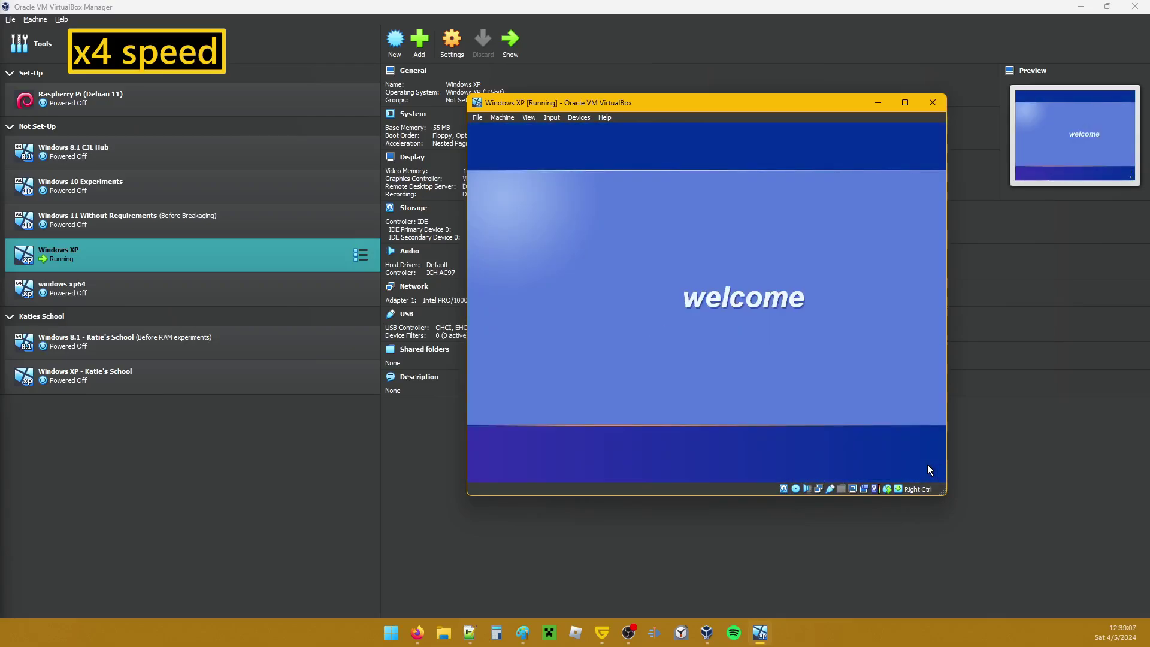
Step: Open Task Manager on the new Windows XP desktop and display the performance statistics
{"action": "left_click", "coordinate": [739, 357]}
{"action": "right_click", "coordinate": [702, 473]}
{"action": "left_click", "coordinate": [731, 440]}
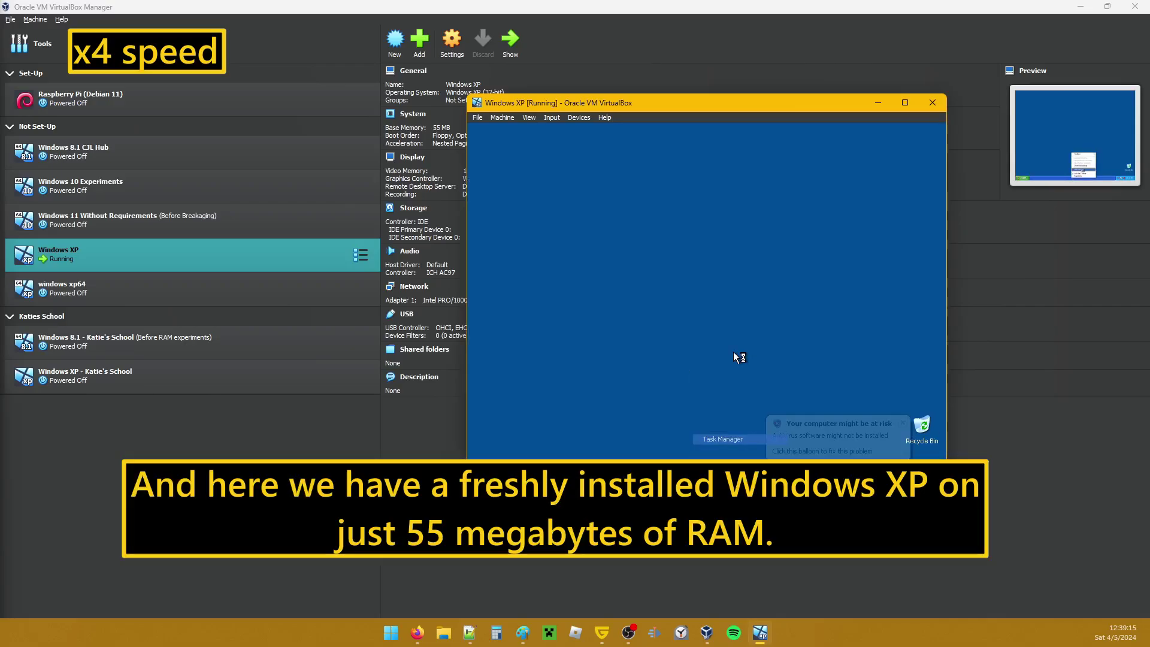
{"action": "left_click", "coordinate": [578, 168]}
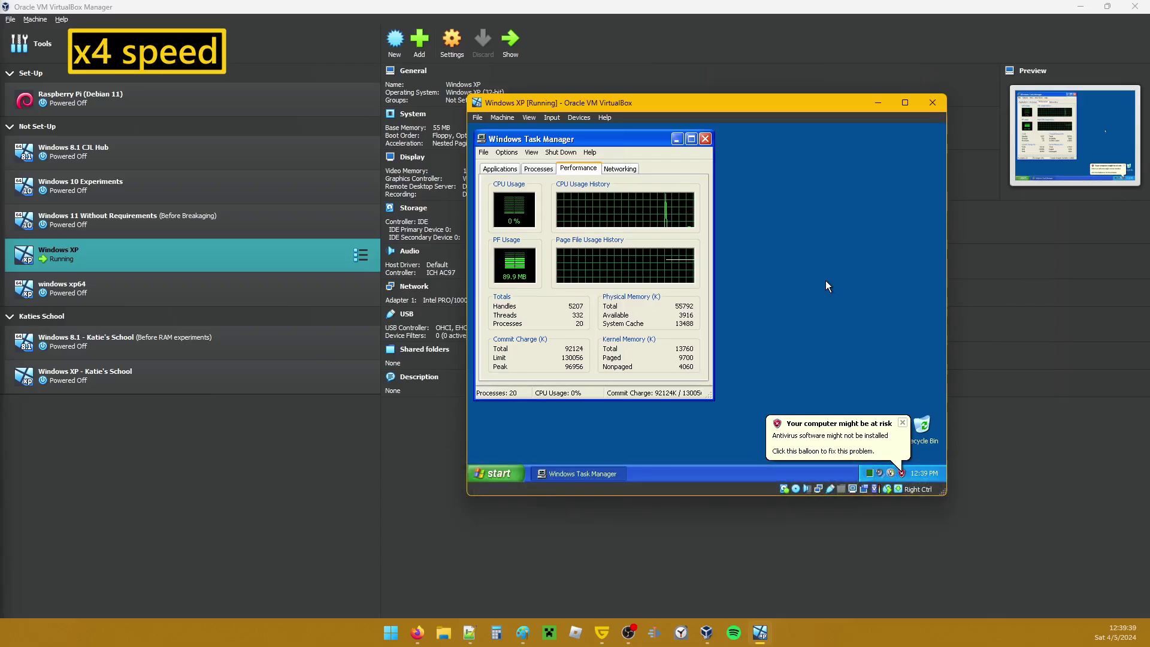
Step: Widen the Task Manager window slightly while examining the total physical memory
{"action": "left_click_drag", "start_coordinate": [677, 306], "coordinate": [721, 307]}
{"action": "left_click", "coordinate": [726, 306]}
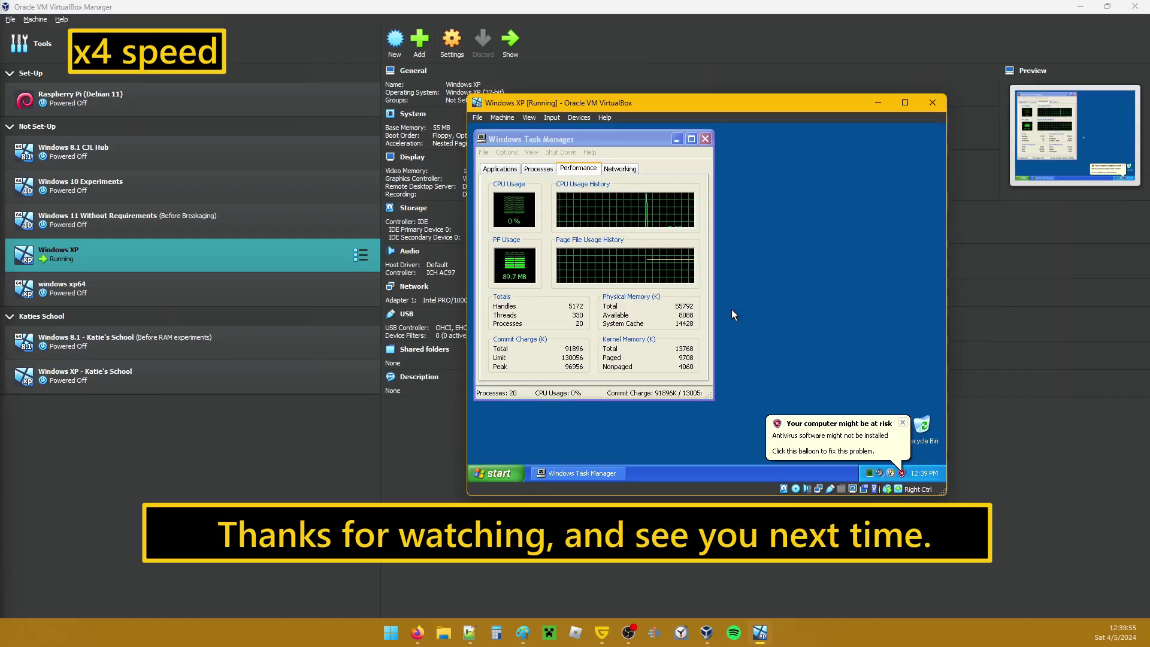
{"action": "left_click_drag", "start_coordinate": [713, 311], "coordinate": [742, 311]}
Step: Shut down Windows XP inside the virtual machine by choosing to turn off the computer
{"action": "left_click", "coordinate": [517, 474]}
{"action": "left_click", "coordinate": [653, 453]}
{"action": "left_click", "coordinate": [707, 302]}
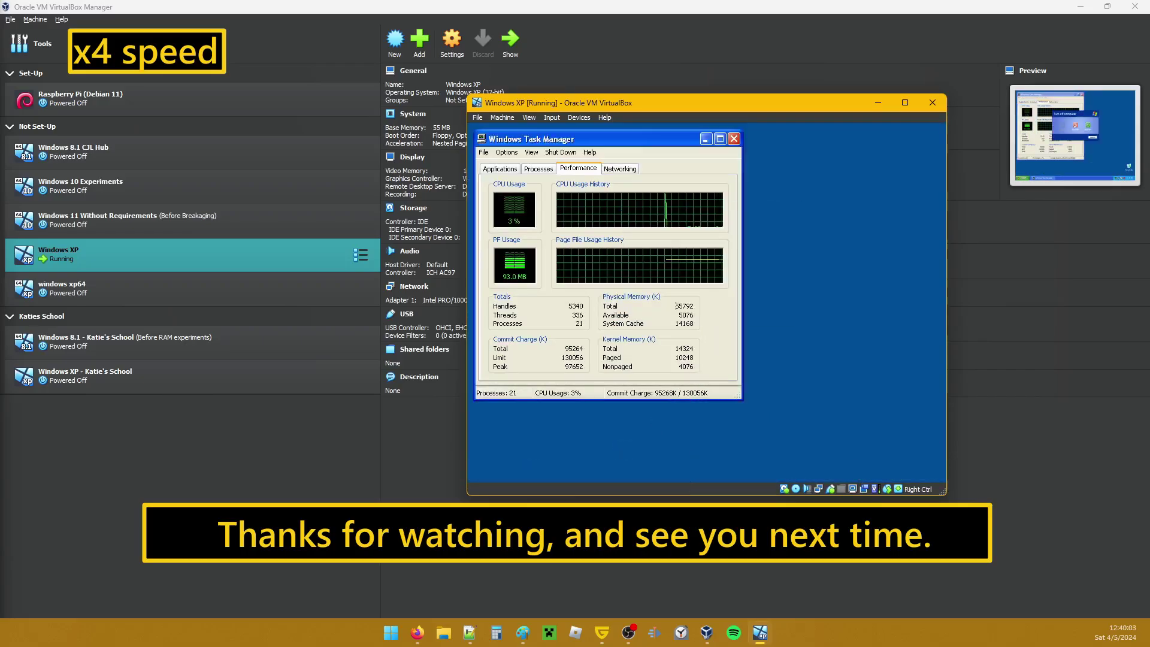